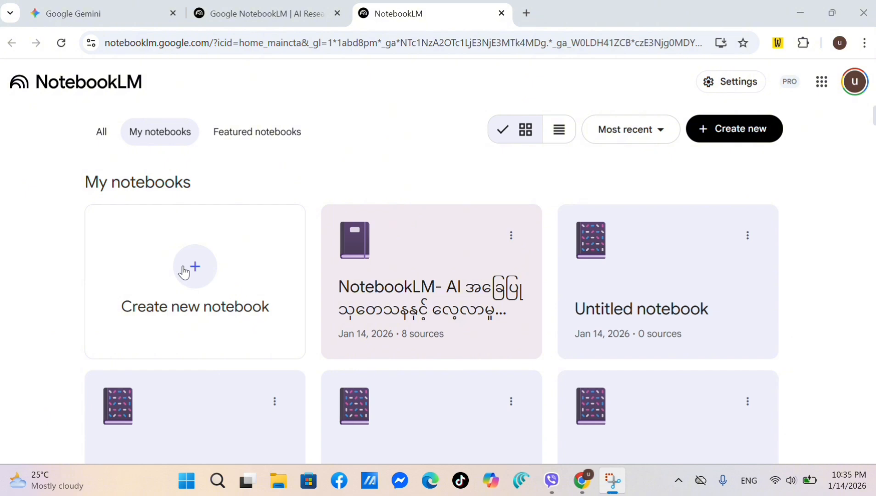
Create a new notebook and view the source location and research mode choices for its source search.
left_click(206, 272)
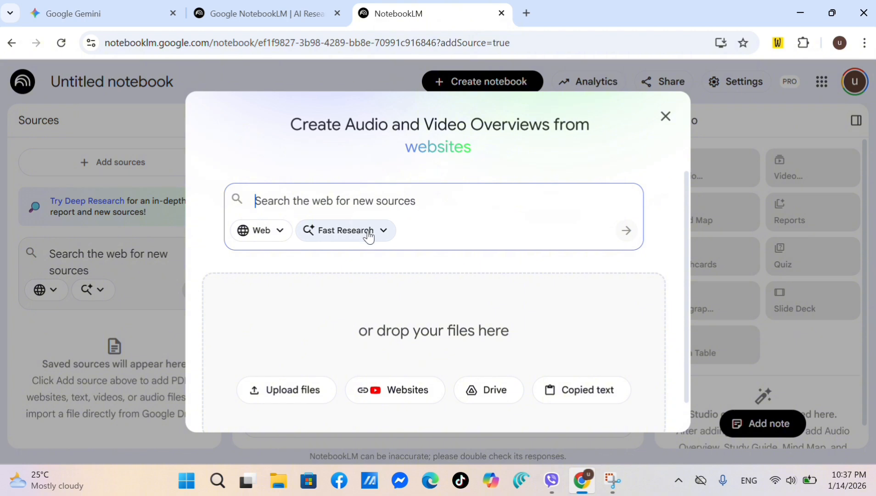
left_click(285, 238)
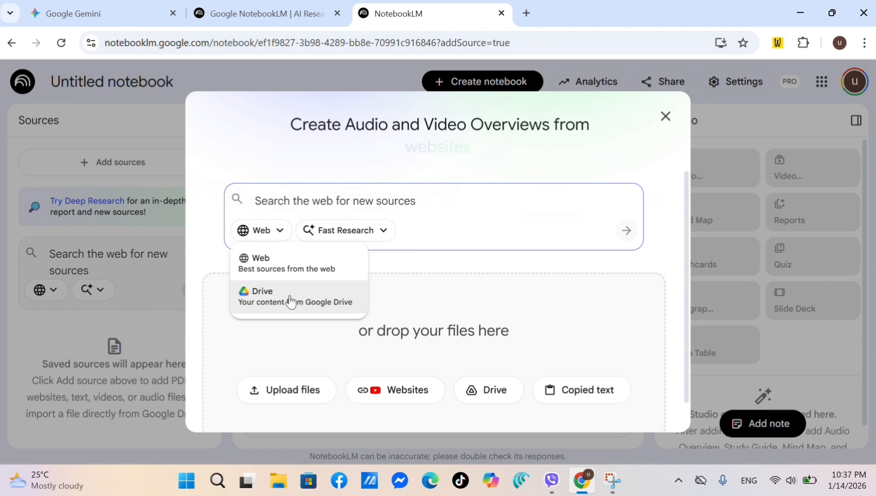
left_click(283, 233)
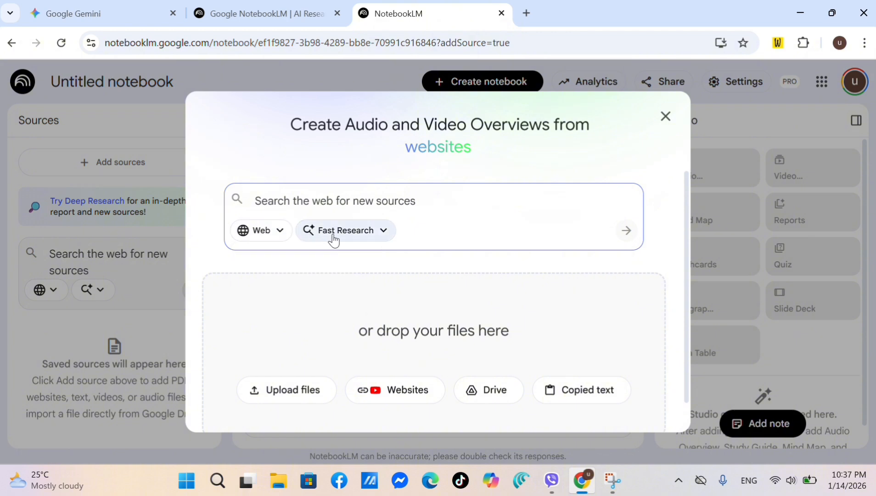
left_click(382, 237)
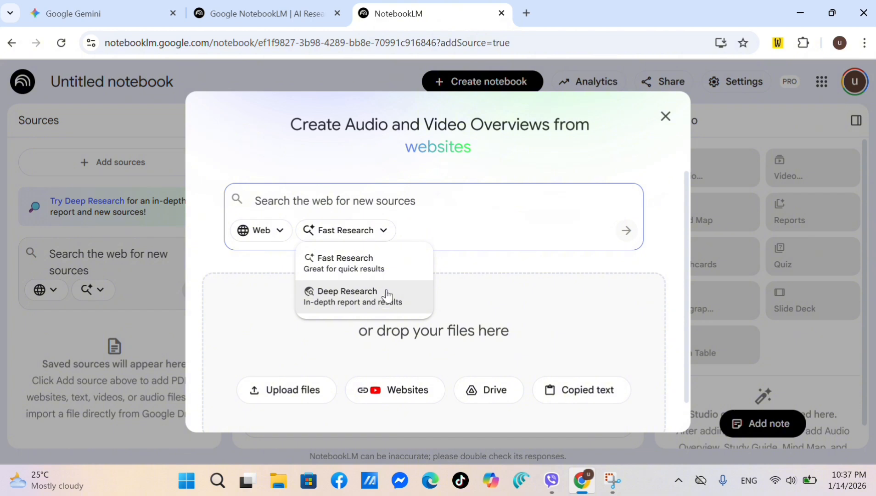
left_click(406, 222)
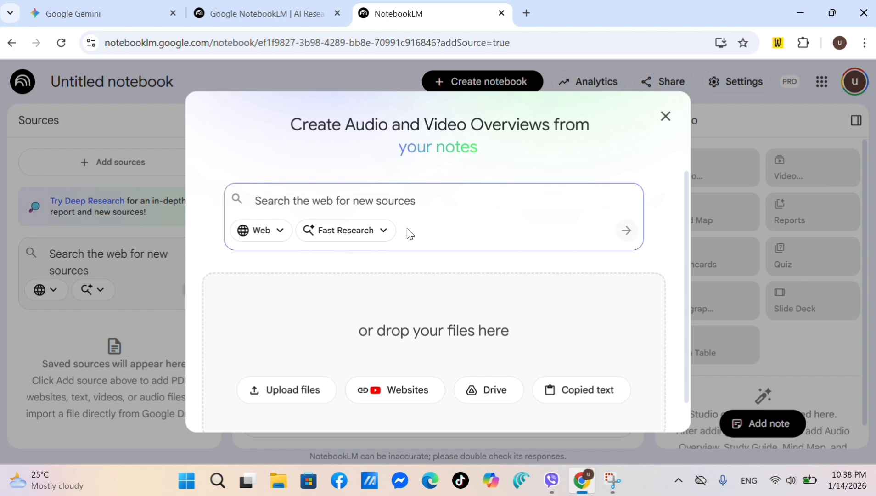
Run a Fast Research web search for new sources on "uses of AI agent".
left_click(272, 200)
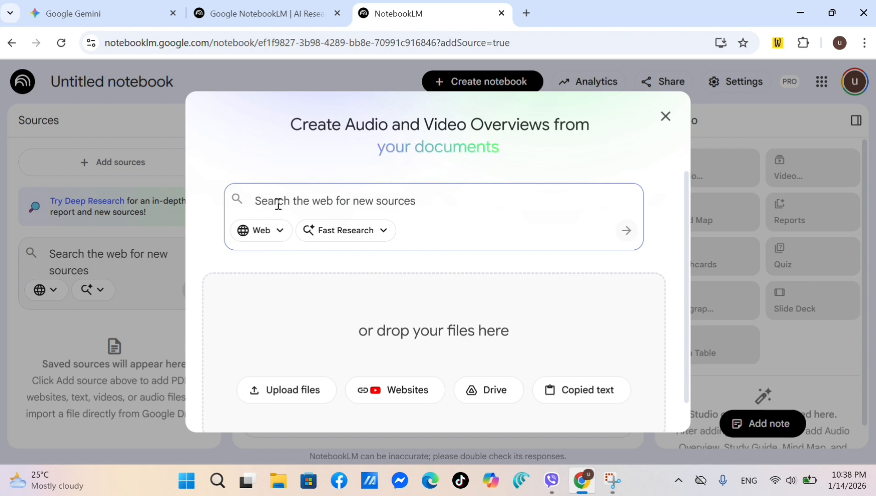
type("uses")
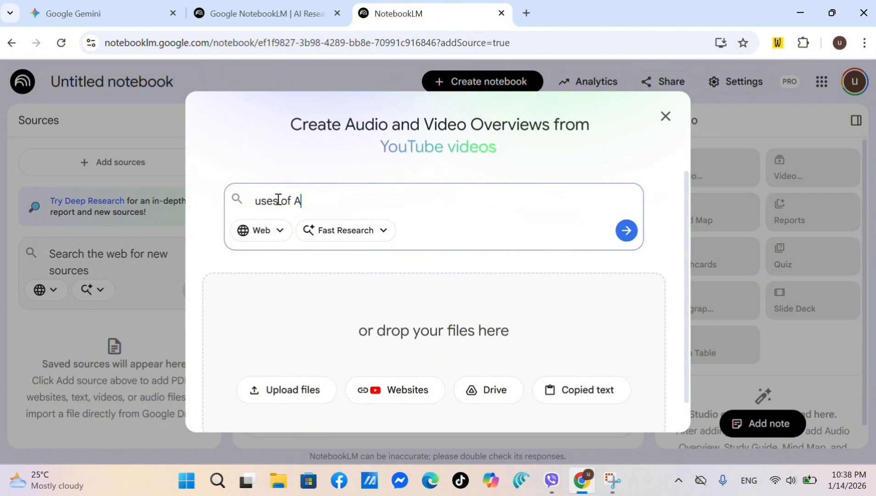
type("of AI agent")
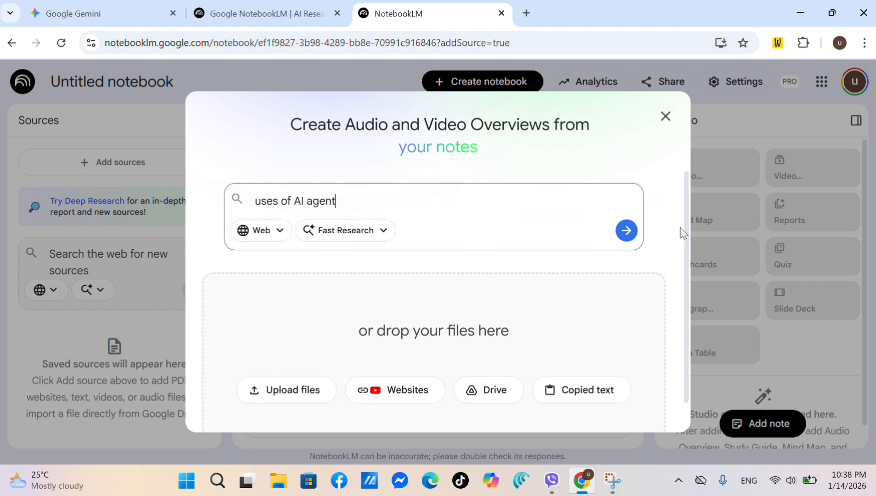
left_click(628, 233)
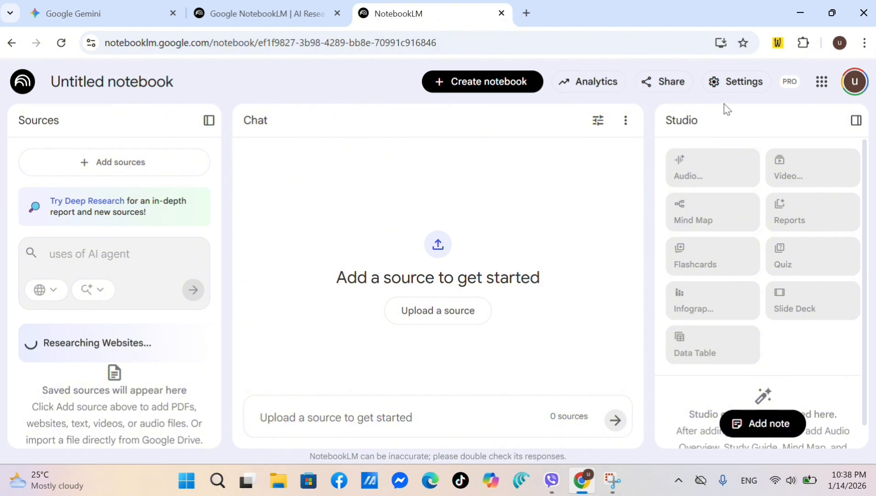
Set the output language override to မြန်မာ (Burmese) and close the settings.
left_click(741, 88)
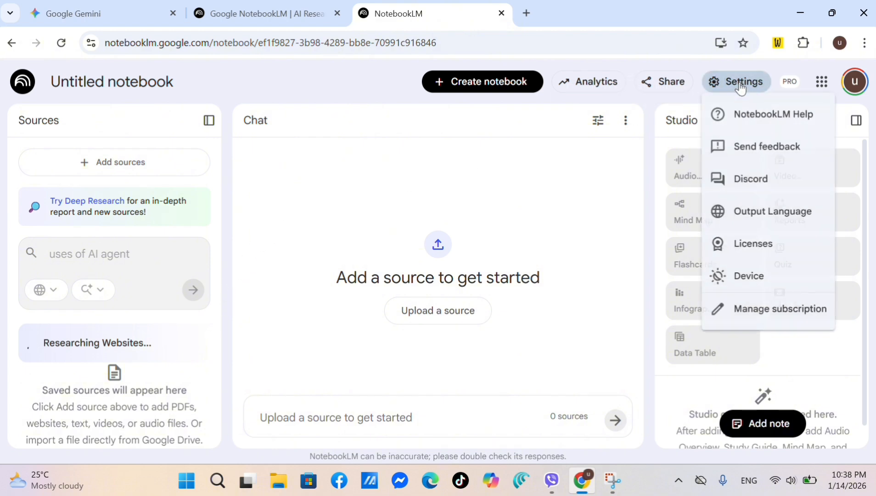
left_click(768, 221)
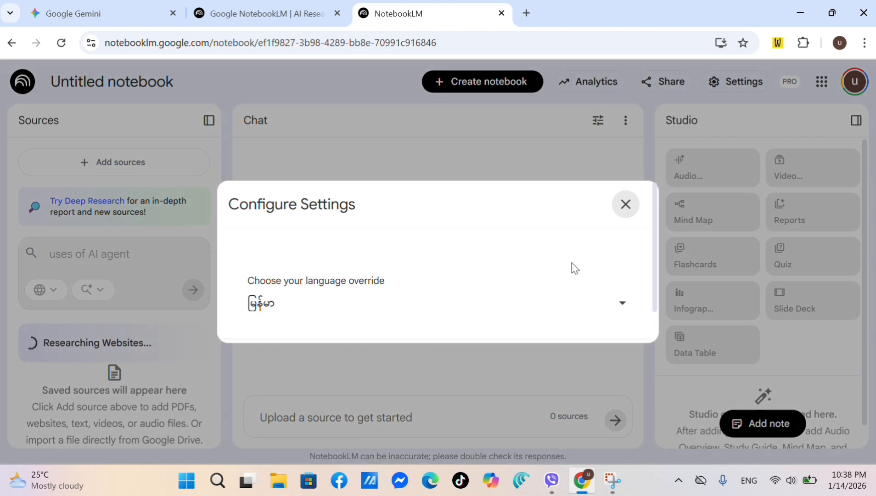
left_click(623, 307)
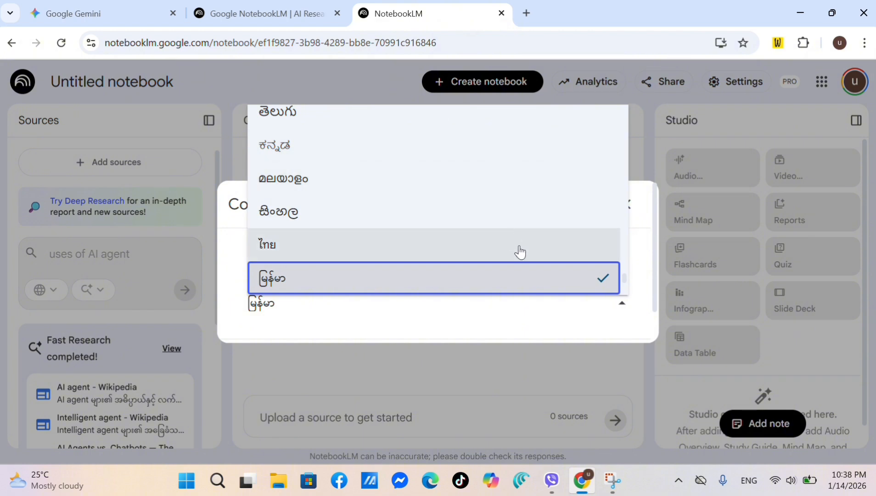
left_click(590, 283)
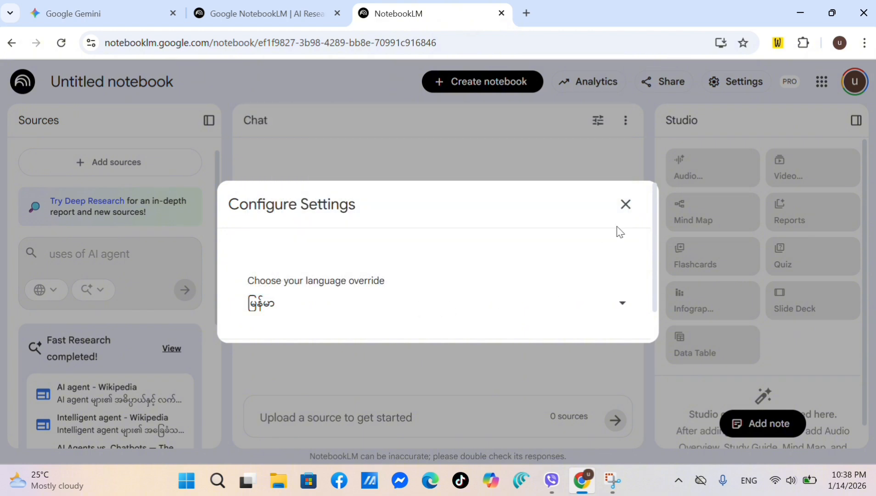
left_click(625, 204)
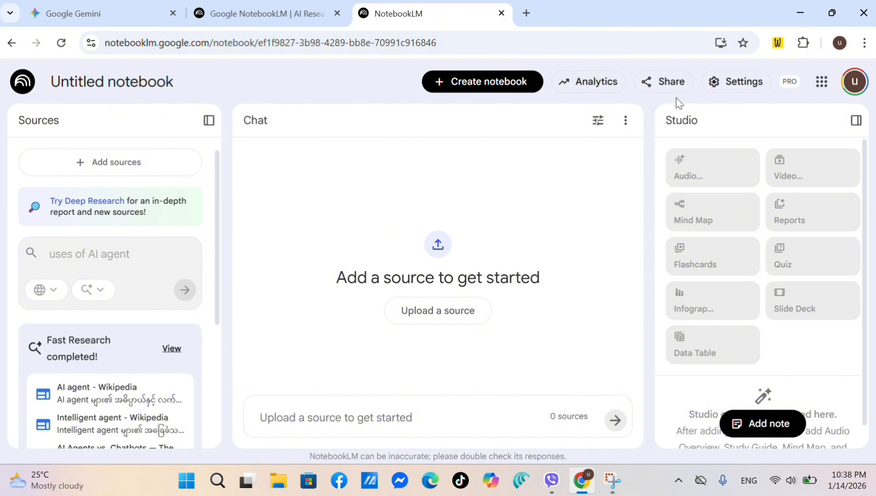
Review the sources found by Fast Research, keep all of them selected and import them into the notebook.
scroll(114, 394, "down", 3)
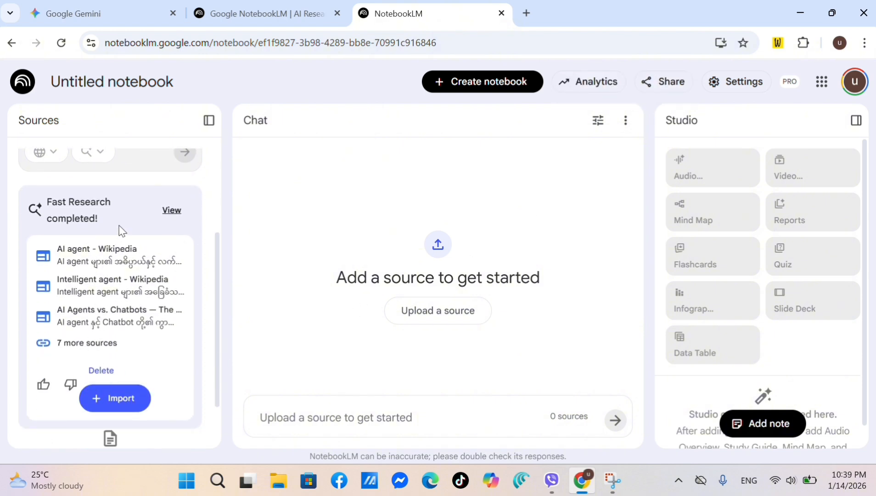
left_click(172, 210)
scroll(225, 319, "down", 1)
scroll(225, 319, "down", 6)
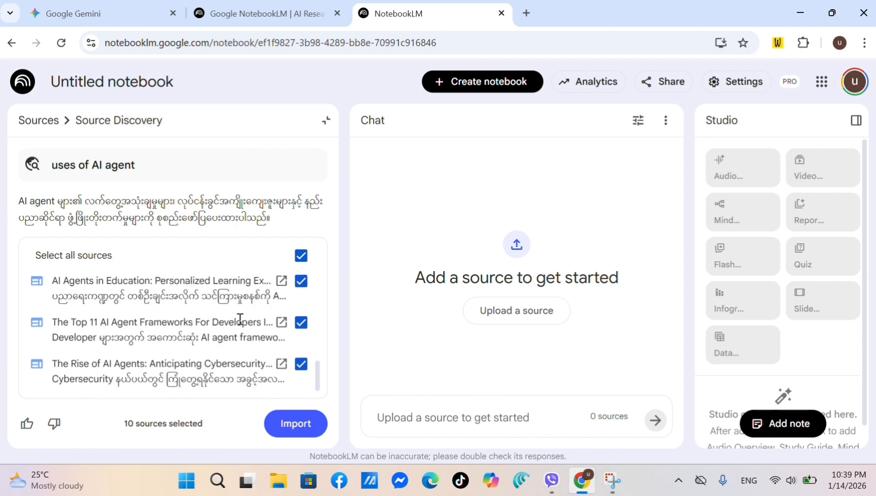
scroll(239, 318, "up", 6)
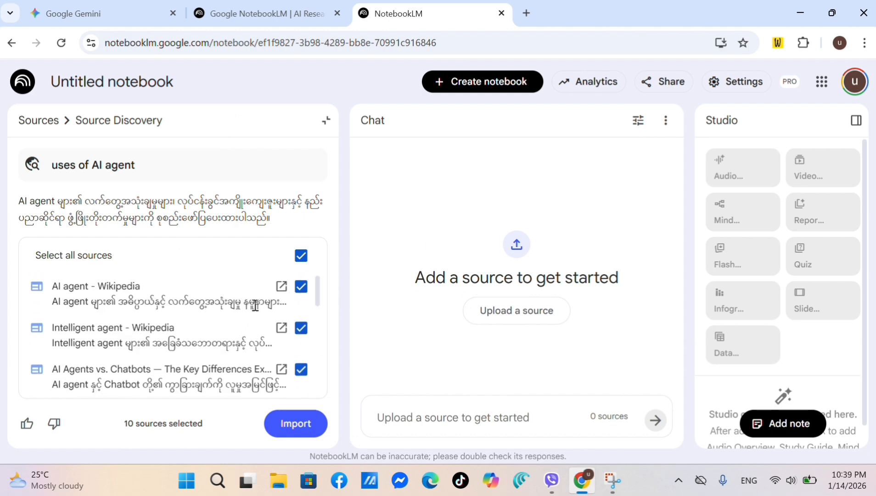
left_click(300, 287)
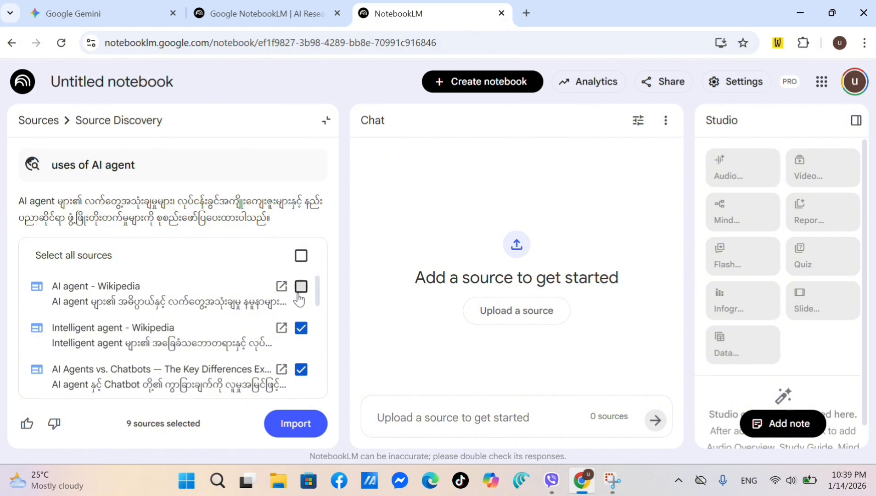
left_click(301, 288)
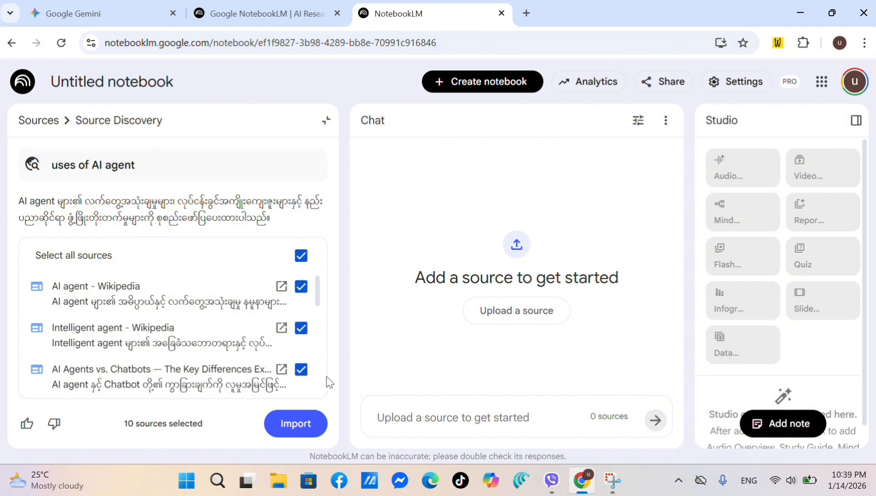
left_click(294, 428)
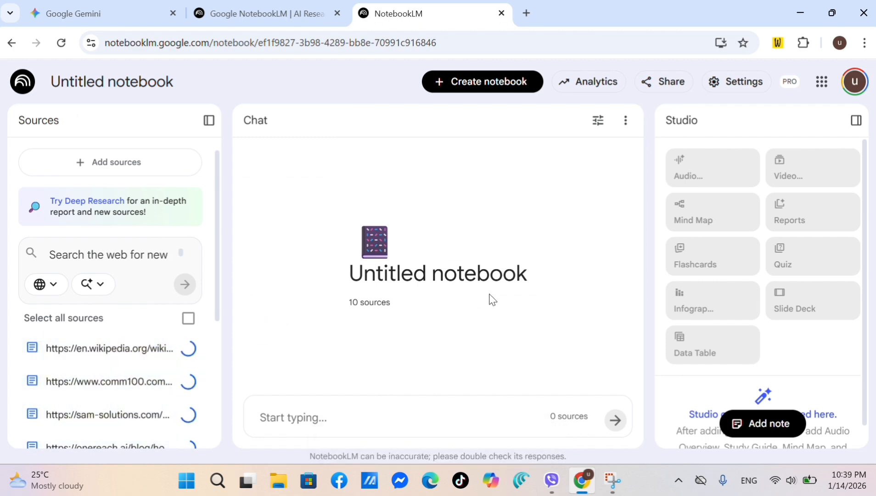
Try to replace the notebook's default title with one beginning "Uses of".
left_click(173, 83)
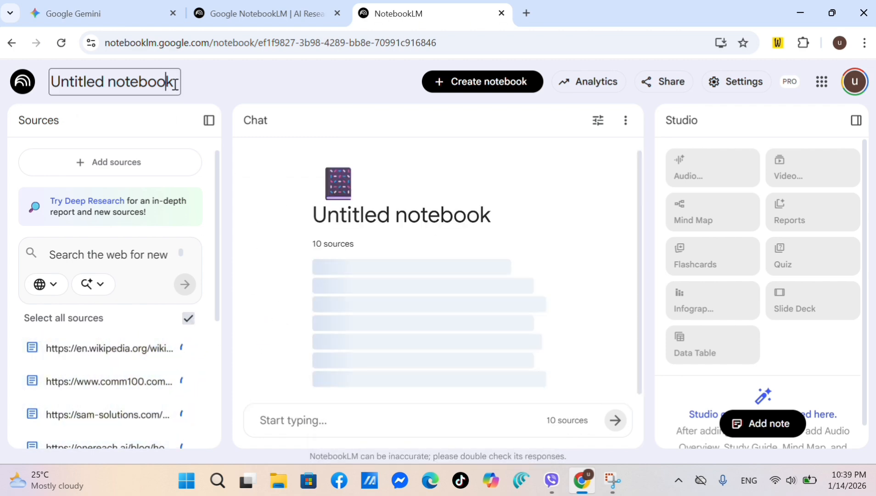
key("BackSpace")
key("BackSpace")
key("BackSpace")
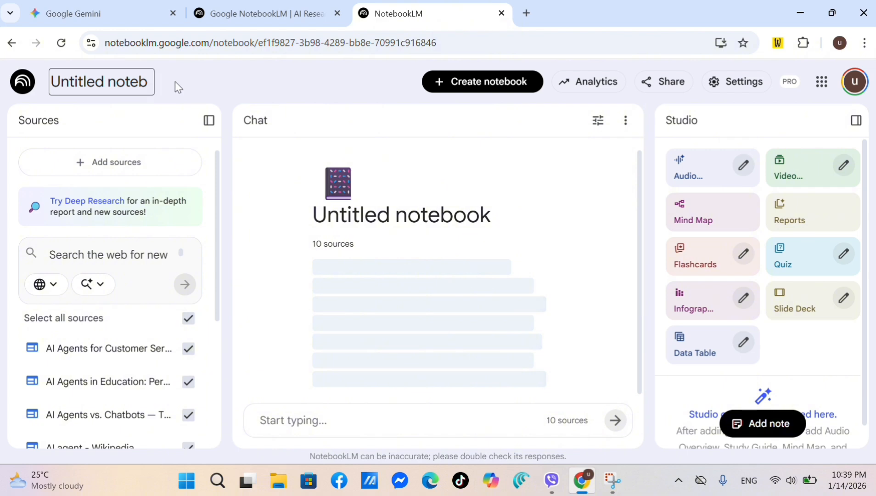
key("BackSpace")
key("BackSpace")
key("BackSpace")
key("BackSpace")
key("BackSpace")
key("BackSpace")
key("BackSpace")
key("BackSpace")
key("BackSpace")
key("BackSpace")
key("BackSpace")
key("BackSpace")
key("BackSpace")
key("BackSpace")
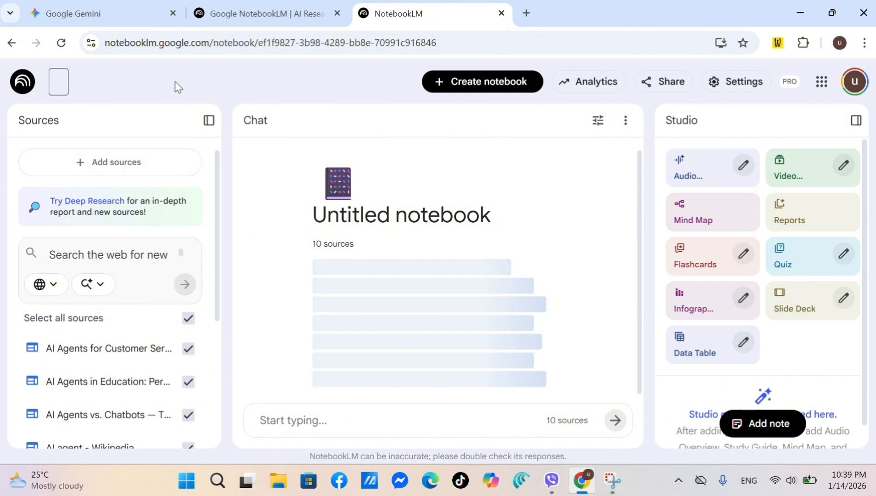
type("Uses ")
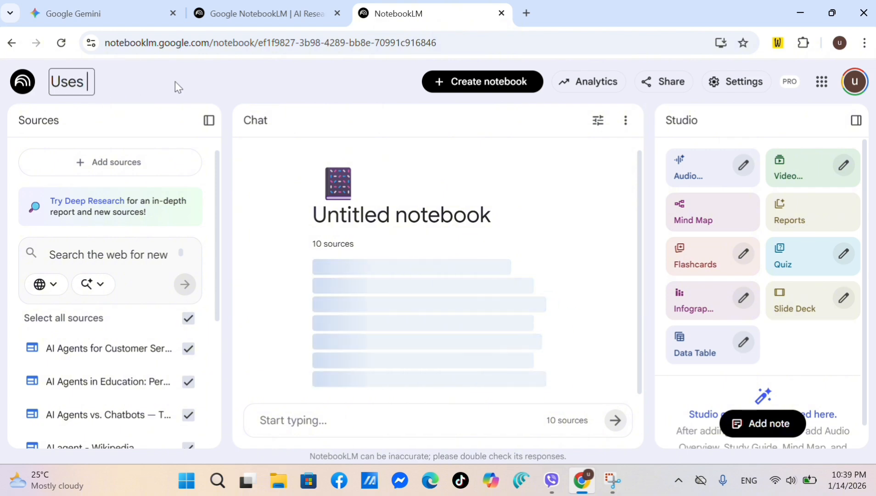
type("of")
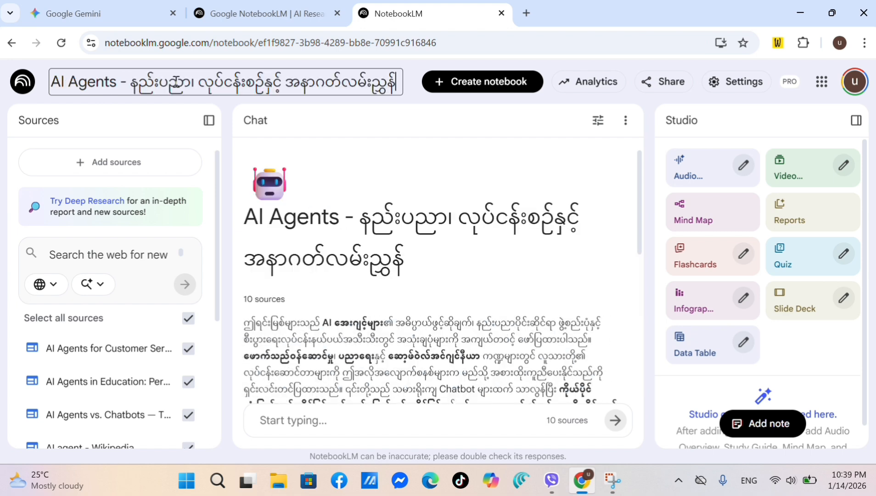
type("A")
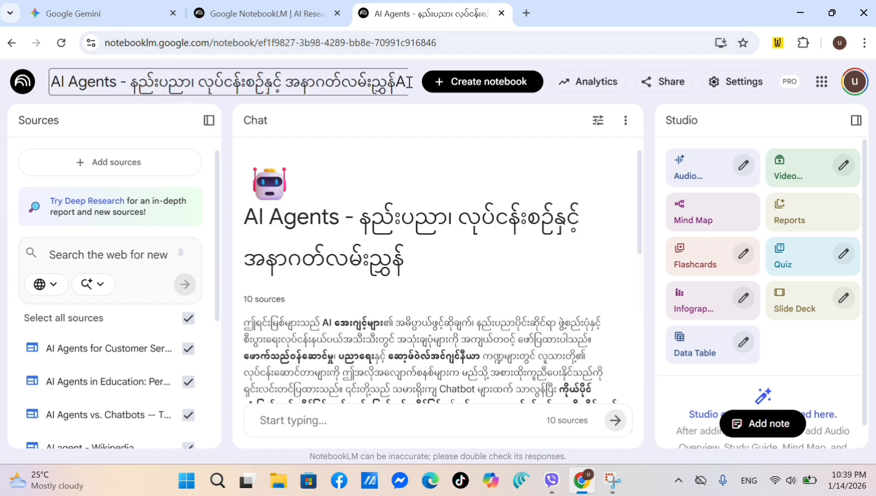
Shorten the notebook's title to "AI Agents" by removing the Burmese subtitle and the stray letter.
left_click_drag(389, 86, 146, 89)
key("BackSpace")
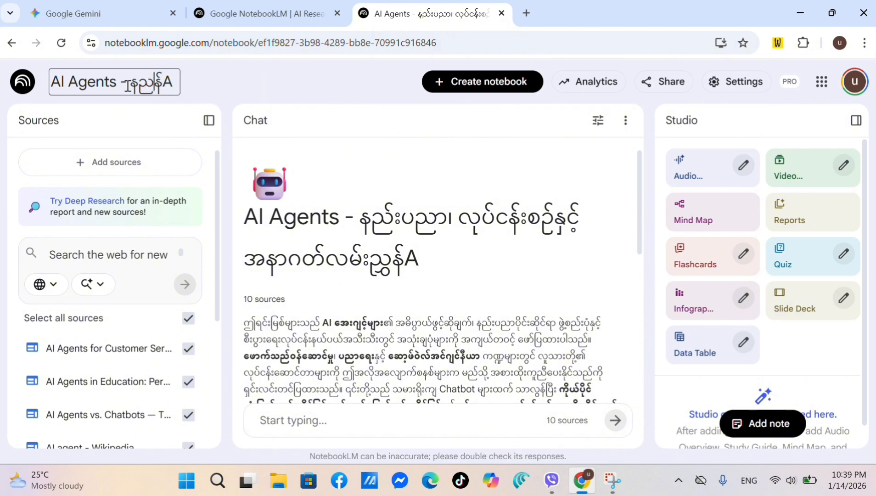
key("BackSpace")
key("BackSpace")
key("BackSpace")
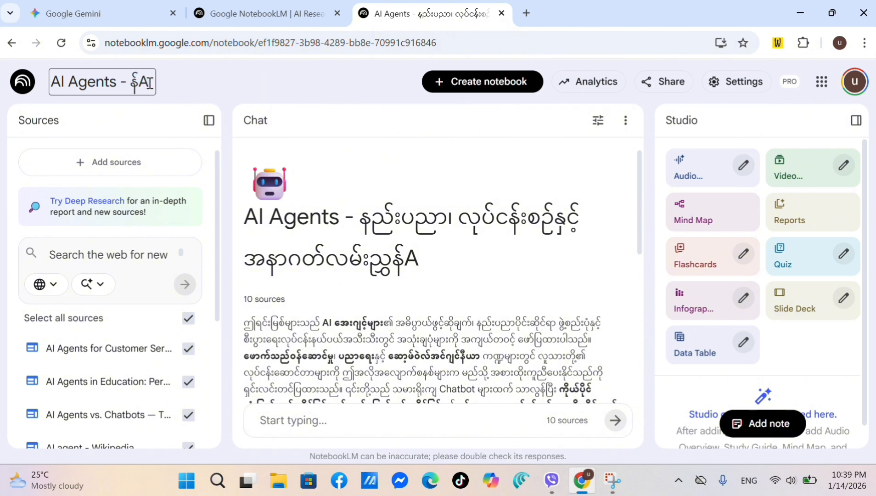
key("BackSpace")
key("BackSpace")
key("BackSpace")
key("BackSpace")
key("BackSpace")
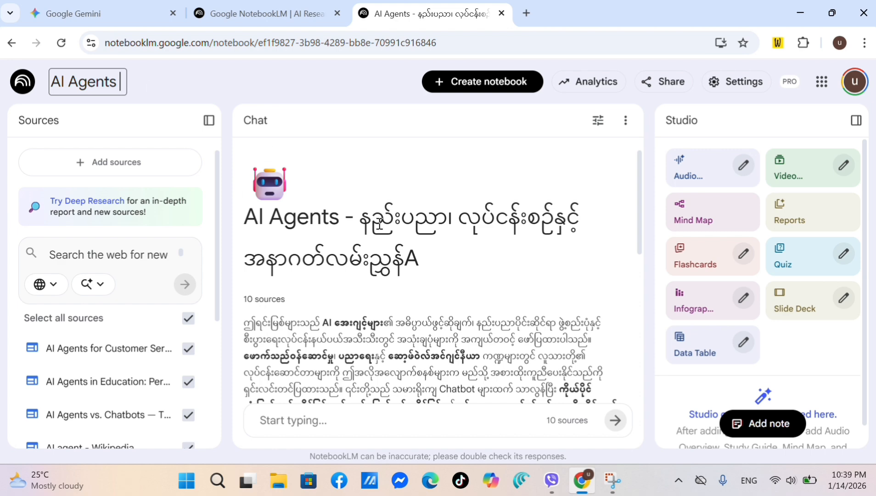
Read through the source summary and ask the first suggested question, comparing agents' autonomous decision-making and action with ordinary chatbots.
scroll(401, 292, "down", 1)
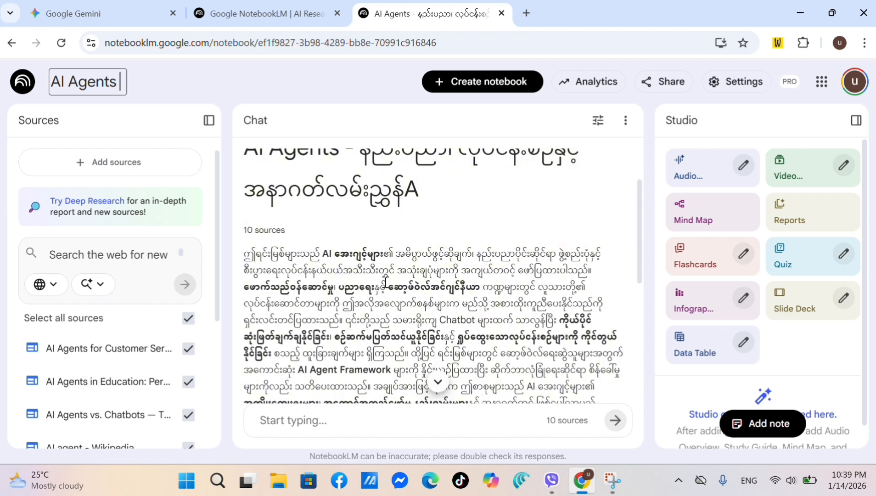
scroll(363, 264, "up", 1)
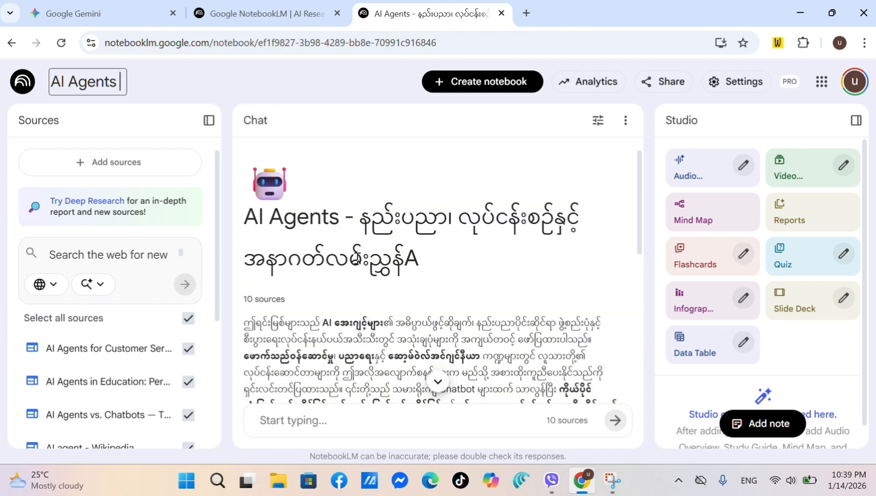
scroll(417, 307, "down", 2)
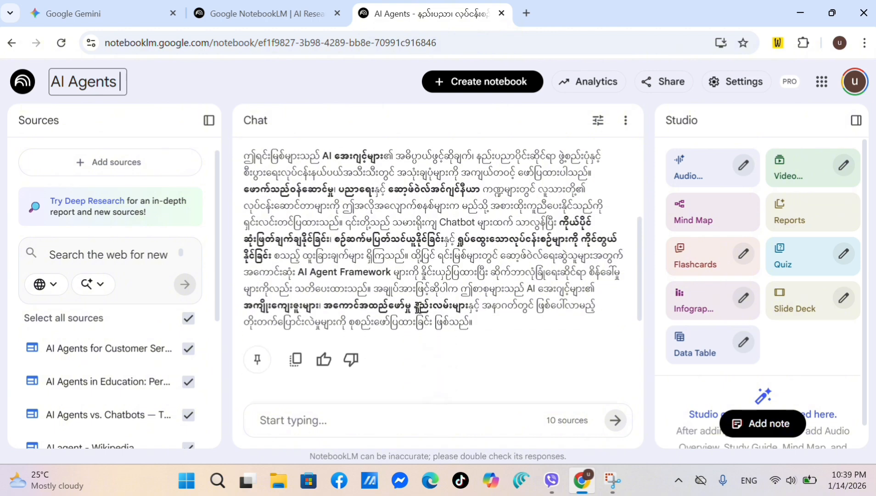
scroll(420, 315, "down", 1)
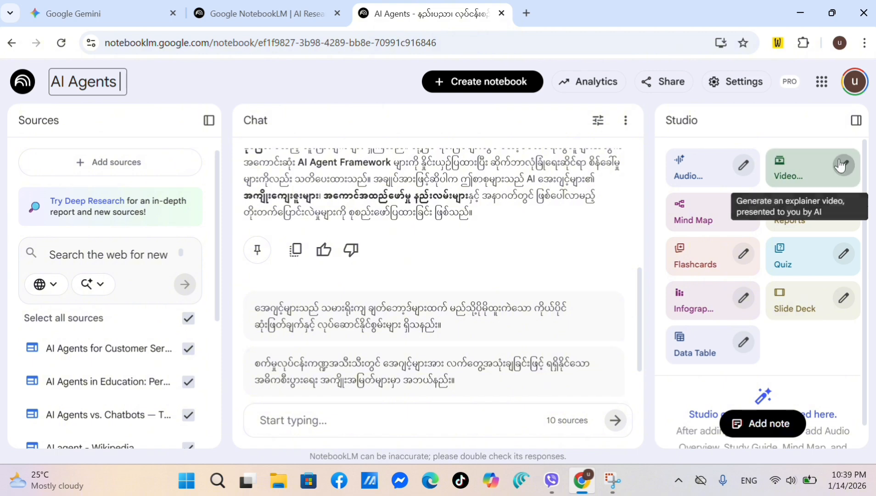
scroll(317, 328, "down", 2)
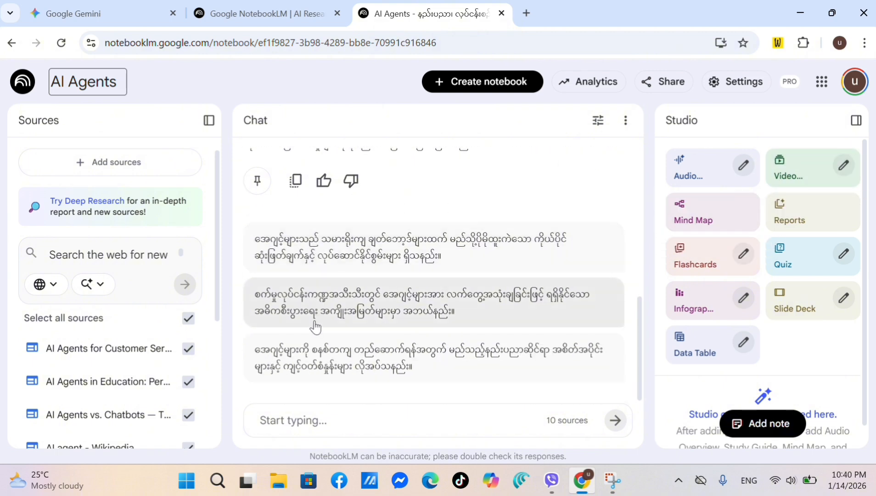
left_click(315, 415)
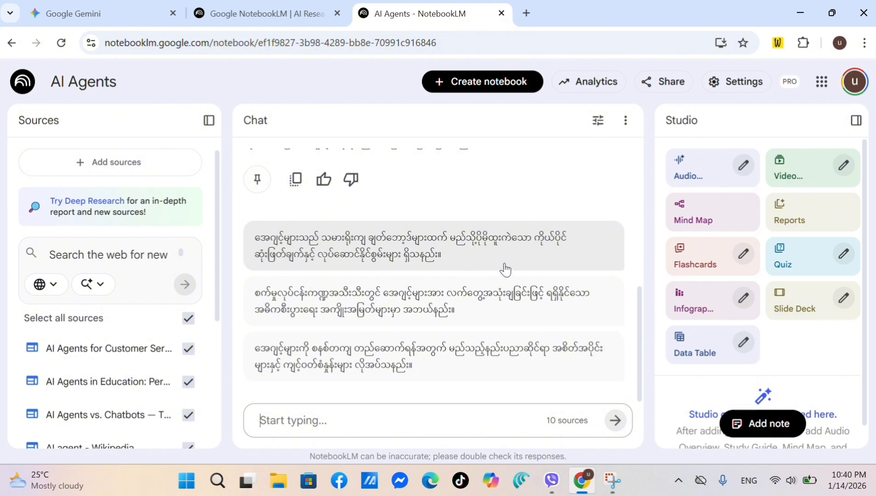
left_click(466, 262)
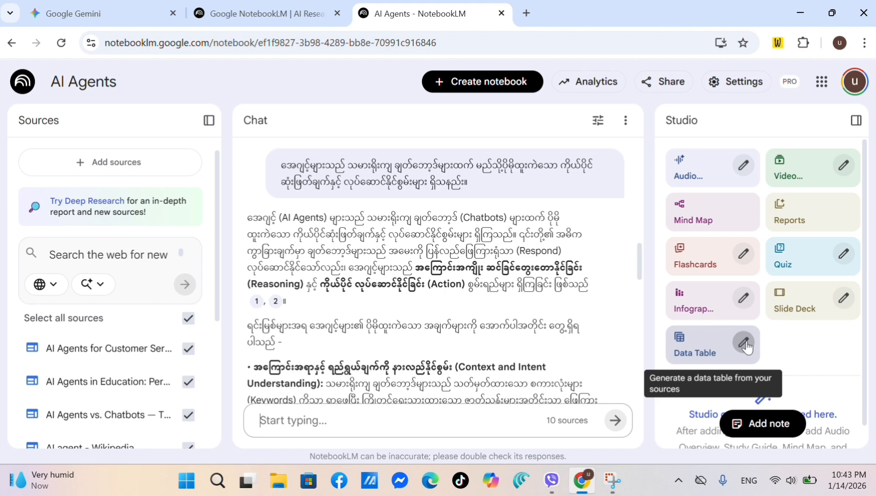
scroll(743, 347, "down", 1)
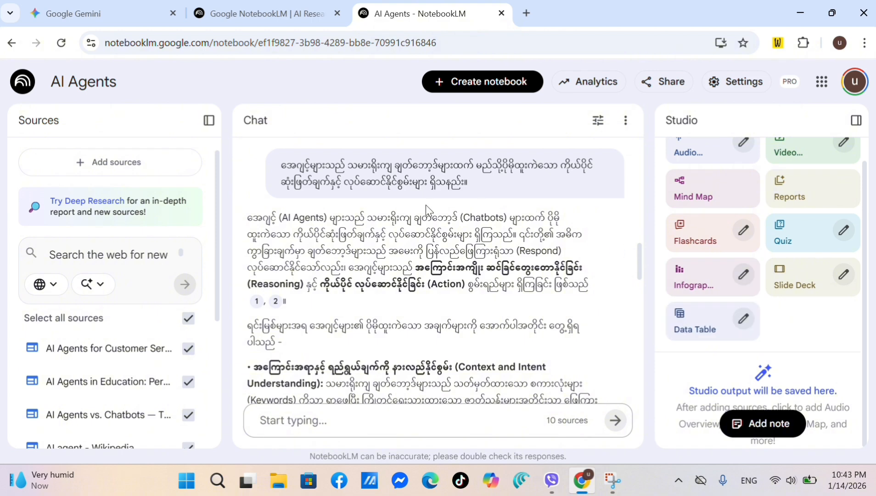
scroll(608, 254, "up", 3)
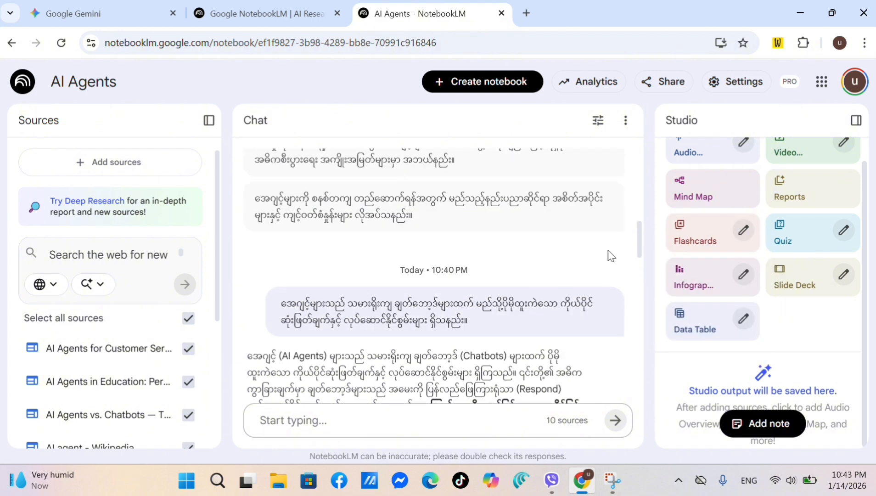
scroll(629, 269, "down", 3)
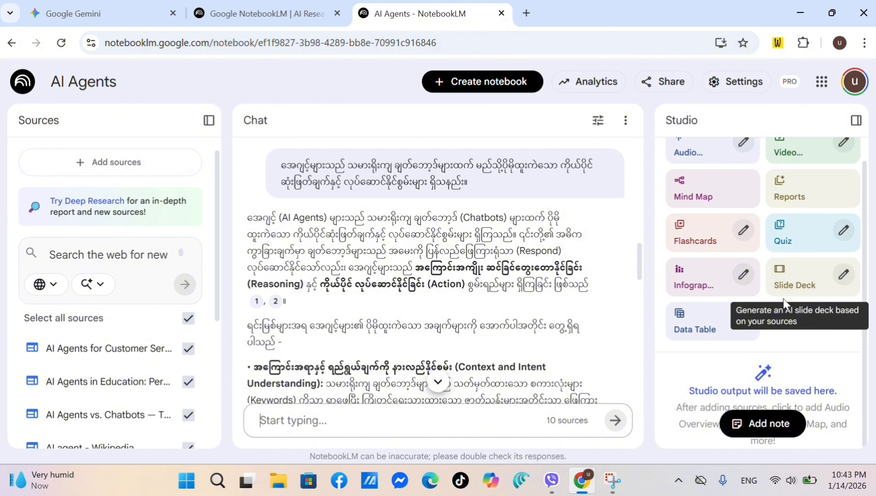
scroll(774, 264, "up", 1)
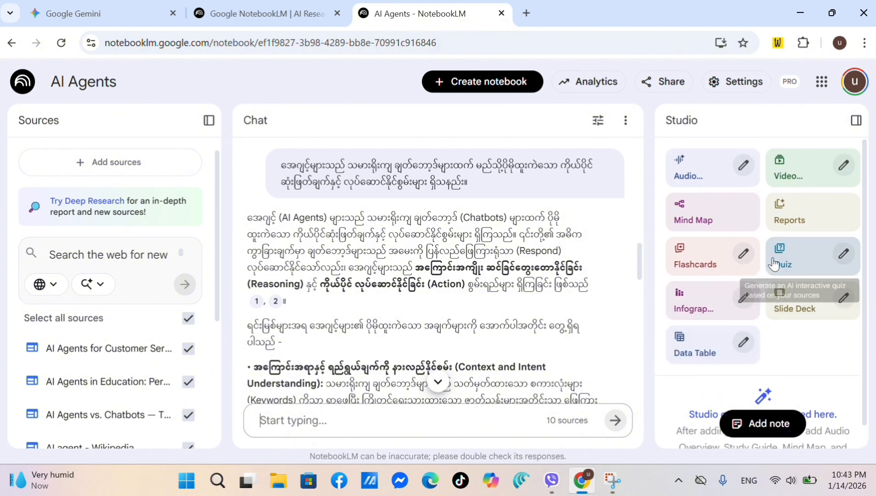